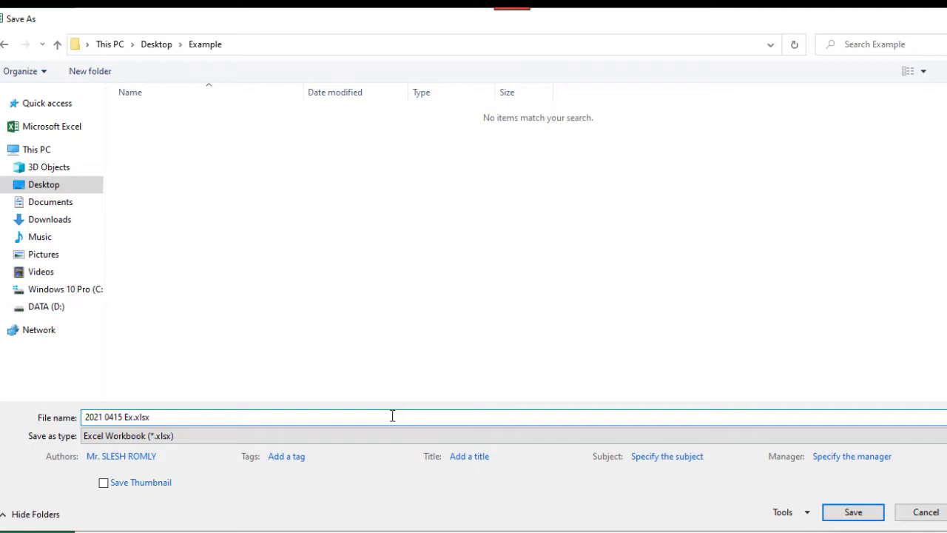
# Save the workbook as 2021 0415 Example FS.xlsx in the Example folder on the Desktop, accepting the macro-free format
pyautogui.write('FS')
pyautogui.click(865, 512)
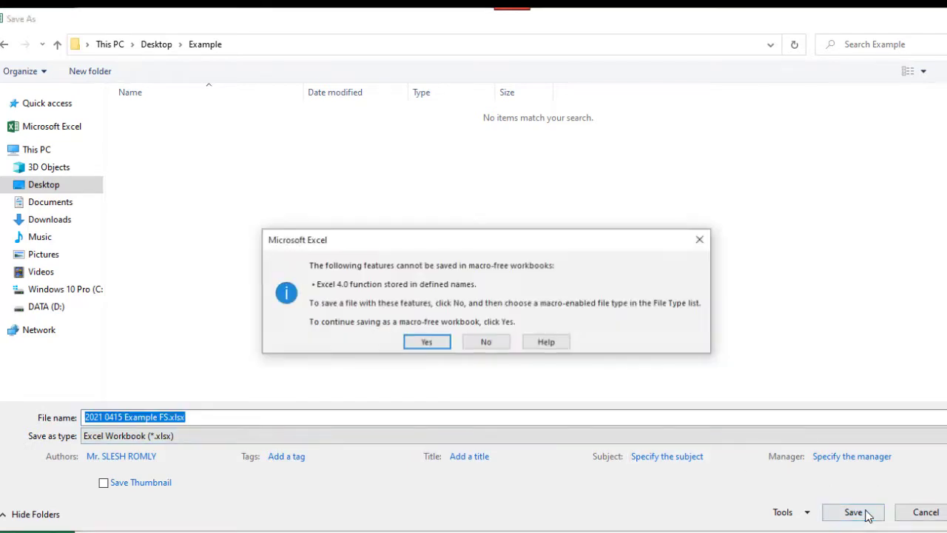
pyautogui.click(437, 344)
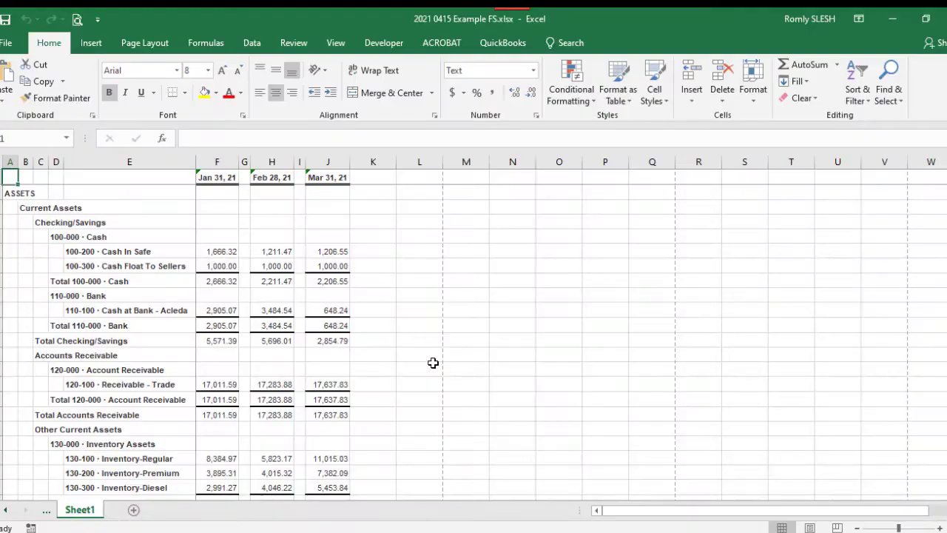
# Permanently delete the QuickBooks Desktop Export Tips sheet from the balance sheet workbook
pyautogui.click(48, 511)
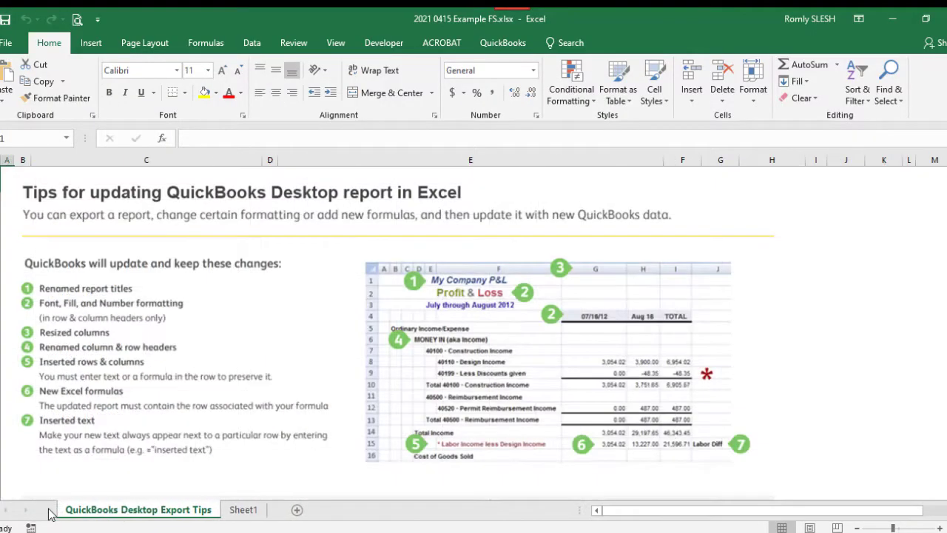
pyautogui.rightClick(130, 510)
pyautogui.click(164, 356)
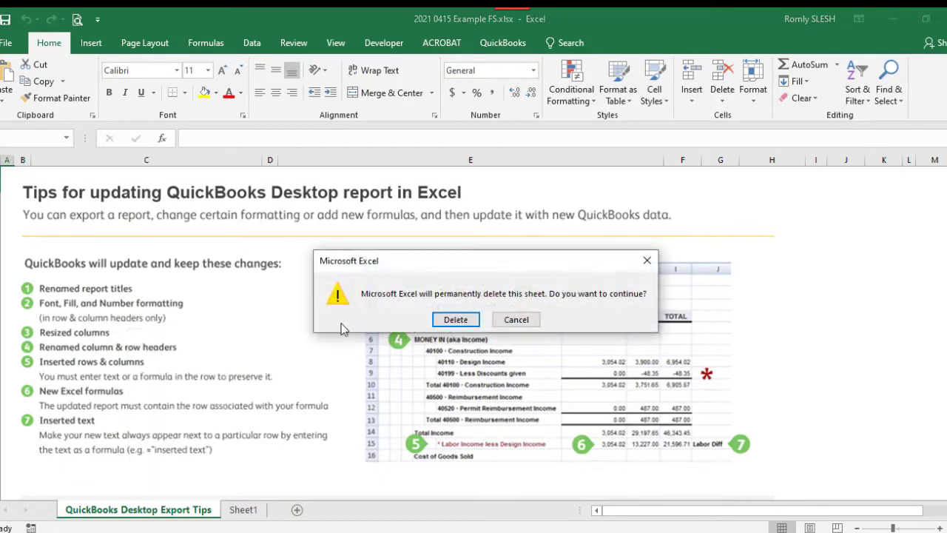
pyautogui.click(442, 325)
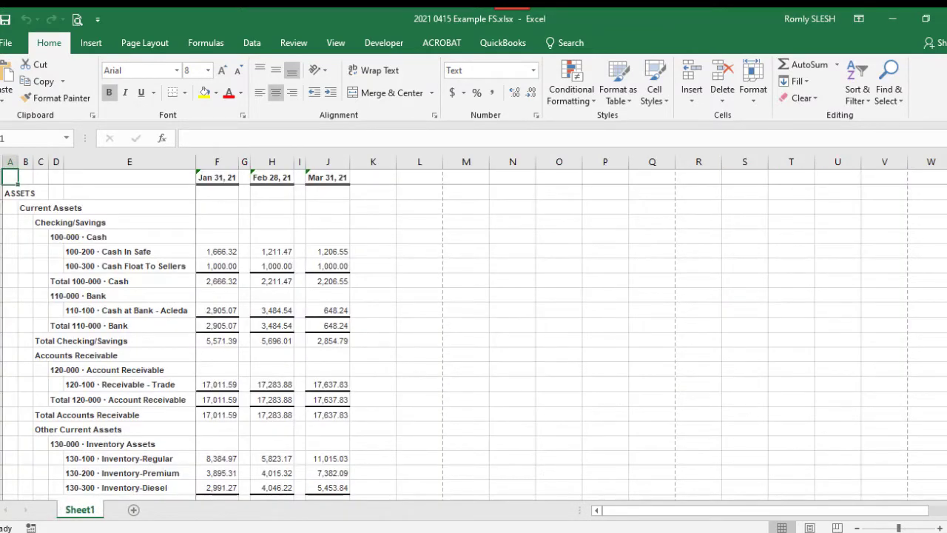
# Switch to QuickBooks and open the Profit & Loss Standard report from the company and financial reports
pyautogui.hotkey('alt', 'Tab')
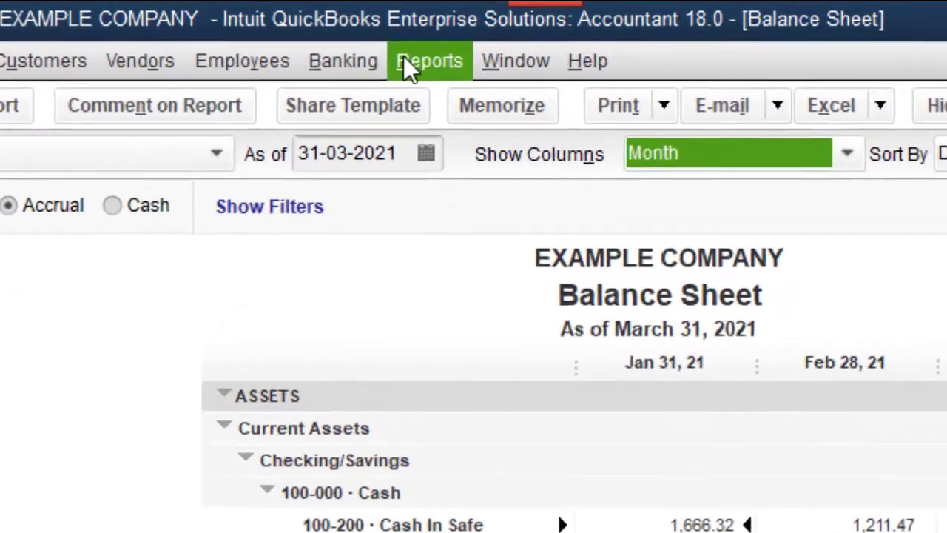
pyautogui.click(431, 49)
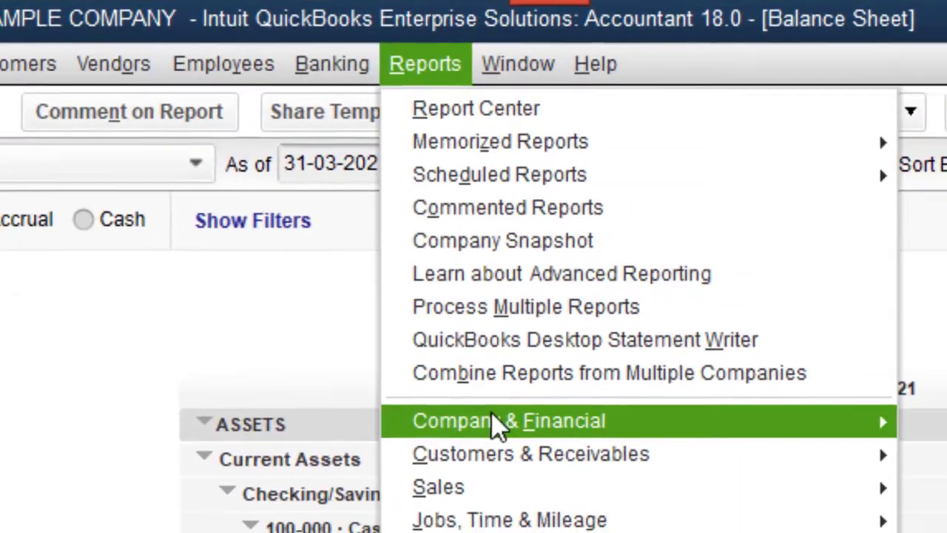
pyautogui.moveTo(493, 434)
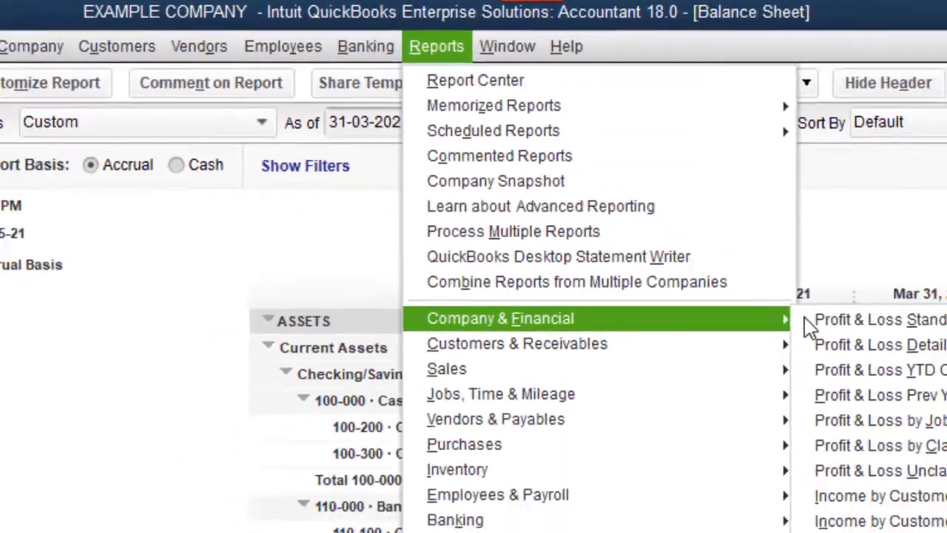
pyautogui.click(713, 89)
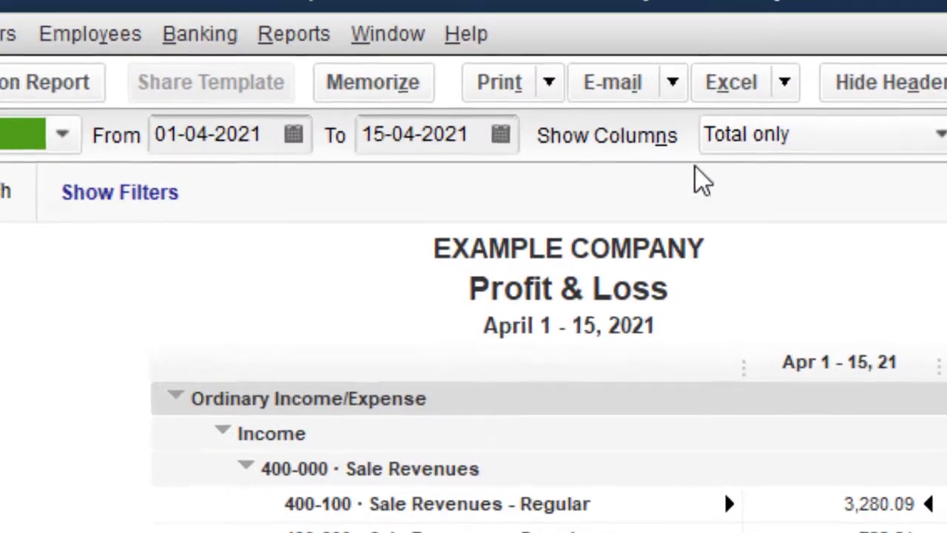
# Show the Profit & Loss columns by Month and set its date range to This Fiscal Year-to-date
pyautogui.click(754, 139)
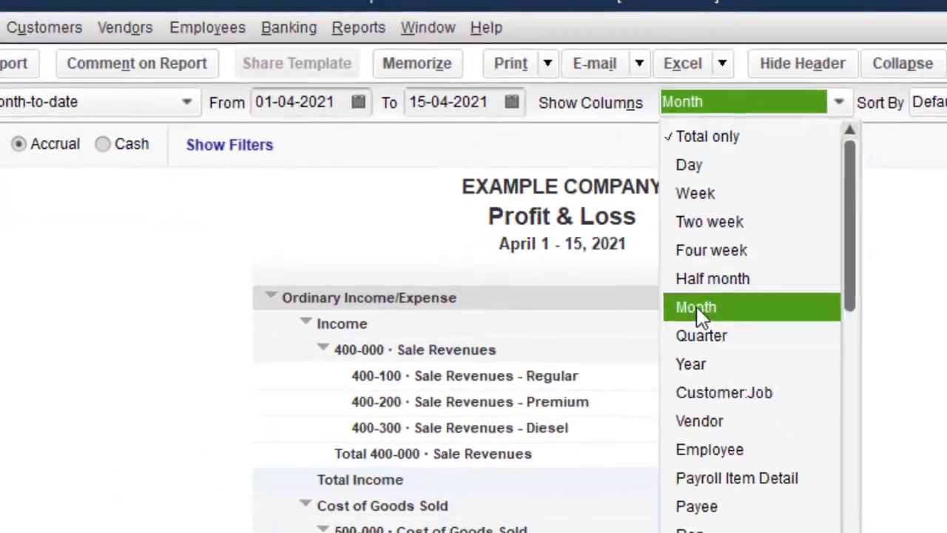
pyautogui.click(724, 363)
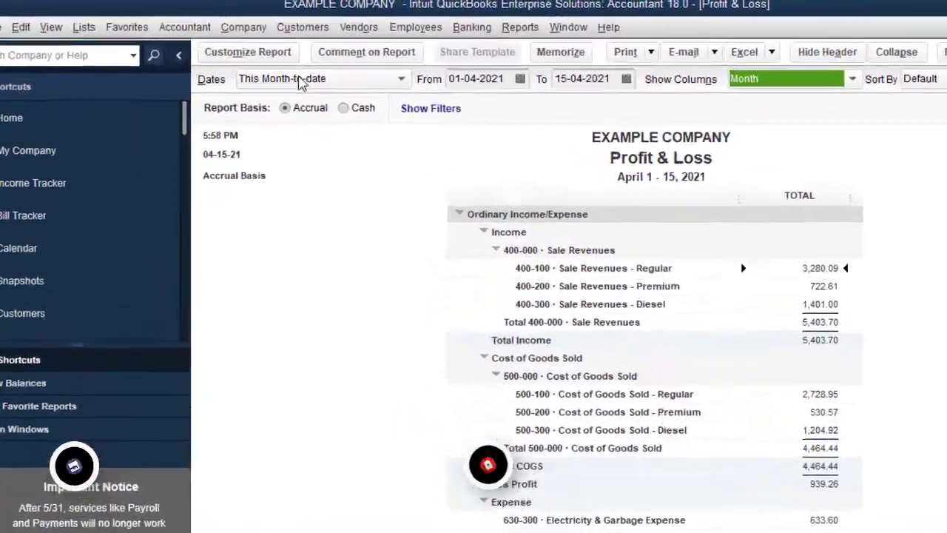
pyautogui.click(239, 63)
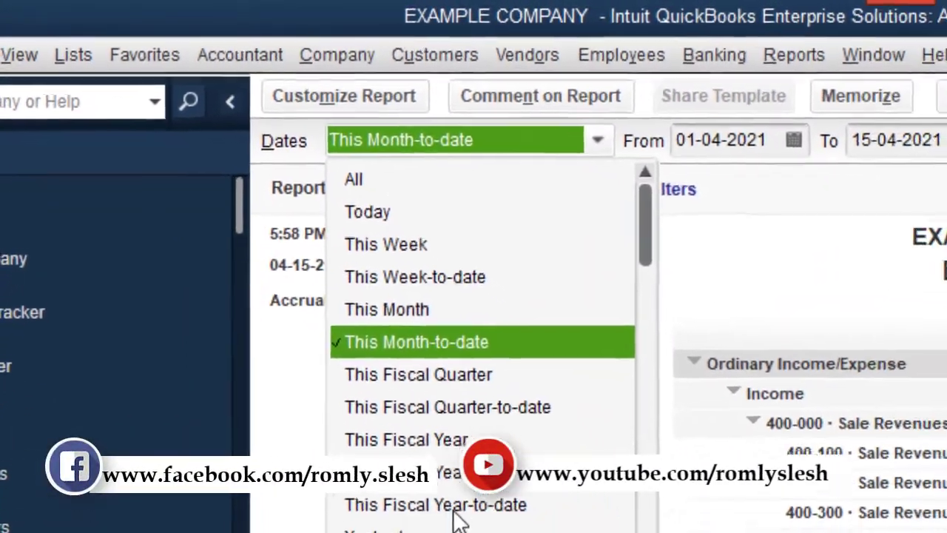
pyautogui.click(472, 532)
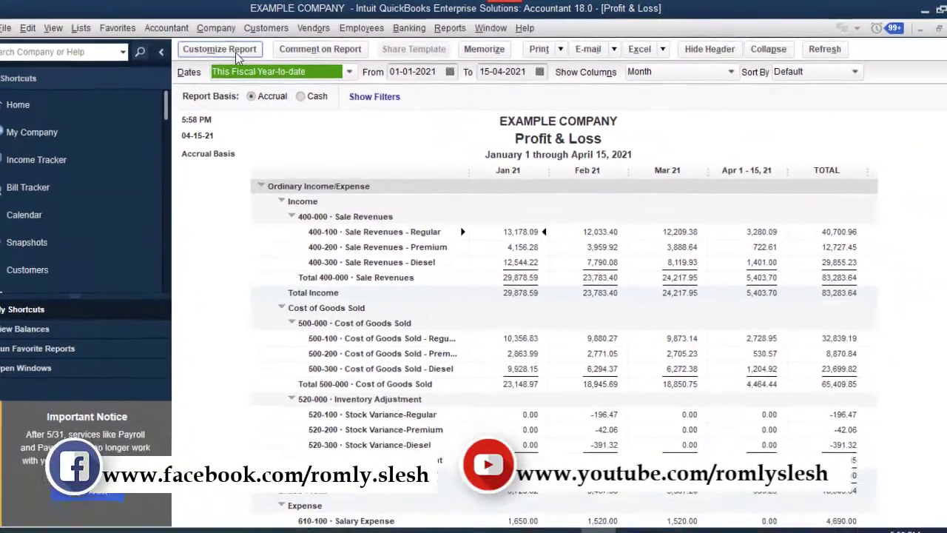
# Customize the Profit & Loss report so its date range ends on 31-03-2021
pyautogui.click(237, 57)
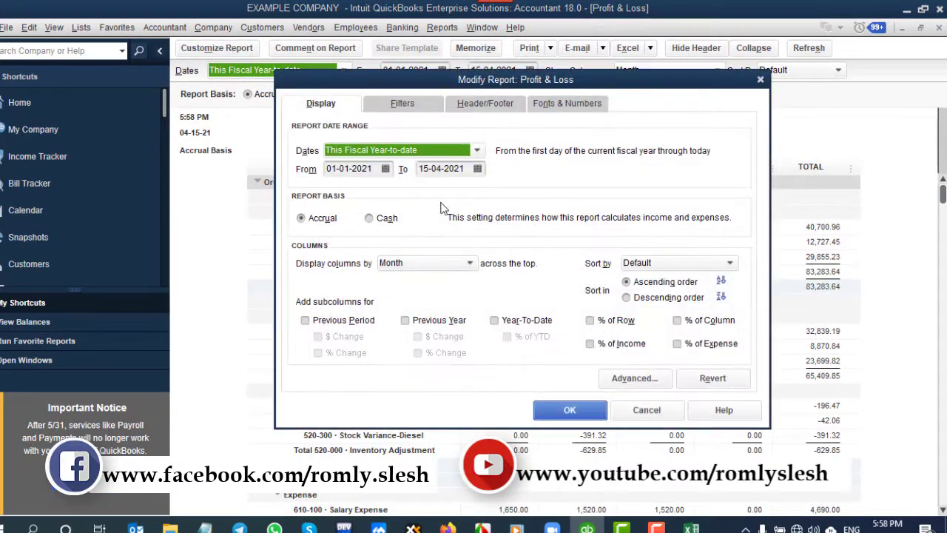
pyautogui.click(474, 172)
pyautogui.click(477, 170)
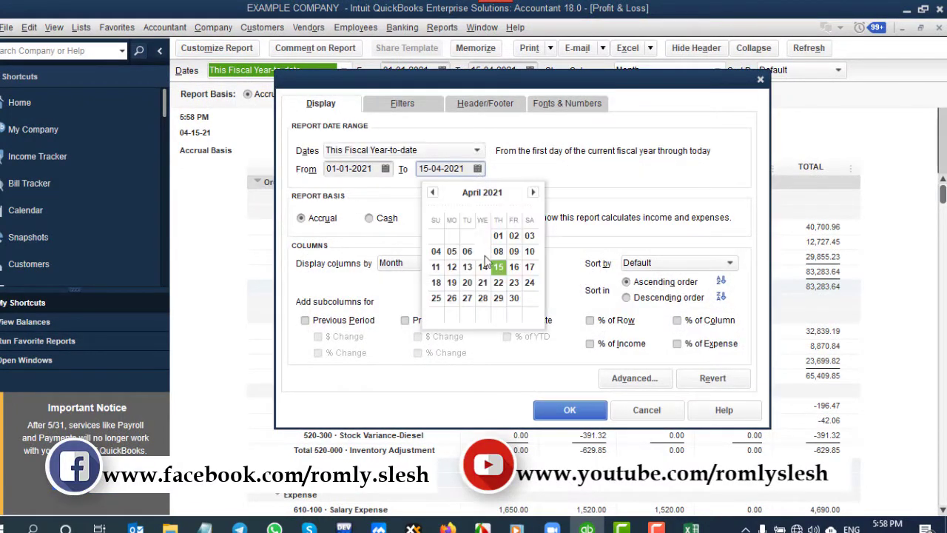
pyautogui.click(432, 191)
pyautogui.click(483, 298)
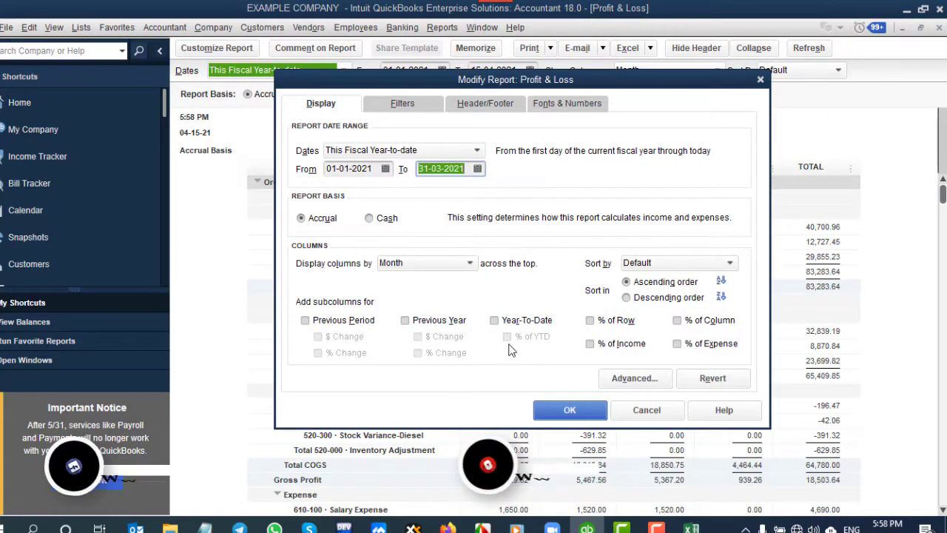
pyautogui.click(558, 411)
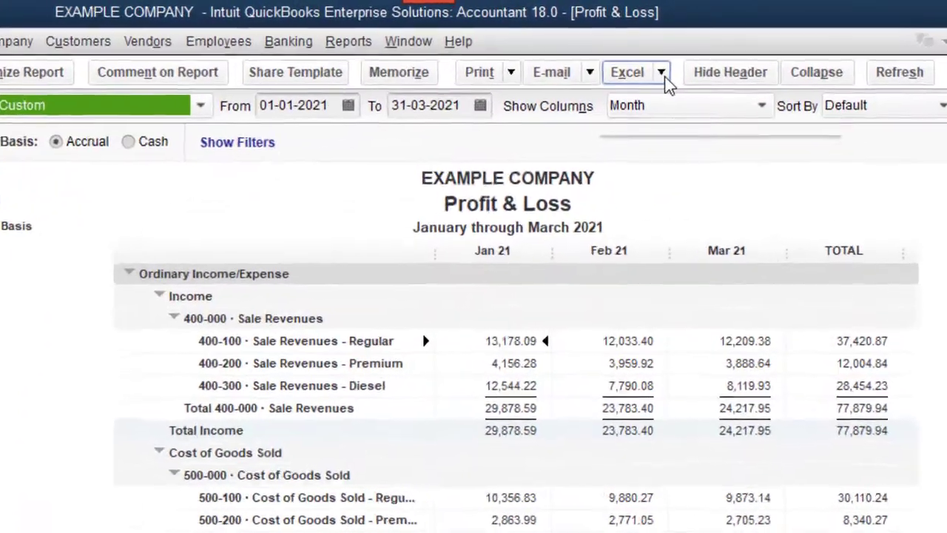
# Start exporting the Profit & Loss report to Excel as a new worksheet in an existing workbook
pyautogui.click(658, 63)
pyautogui.click(650, 88)
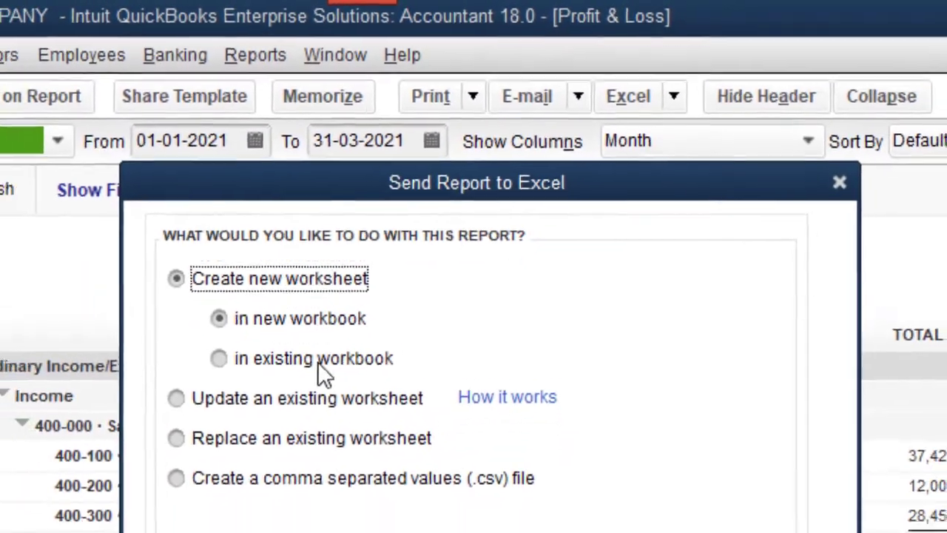
pyautogui.click(311, 411)
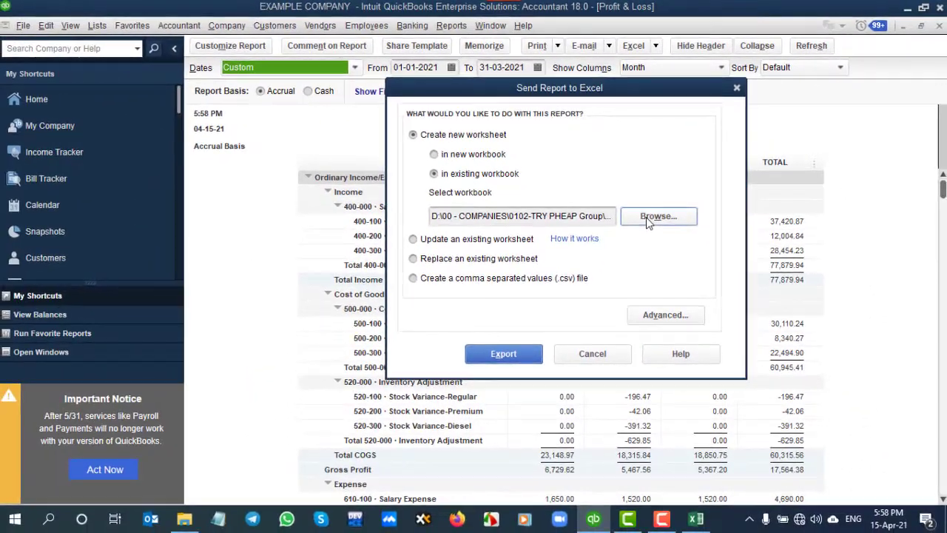
# Choose 2021 0415 Example FS.xlsx from the Desktop's Example folder as the target workbook and export the report
pyautogui.click(664, 304)
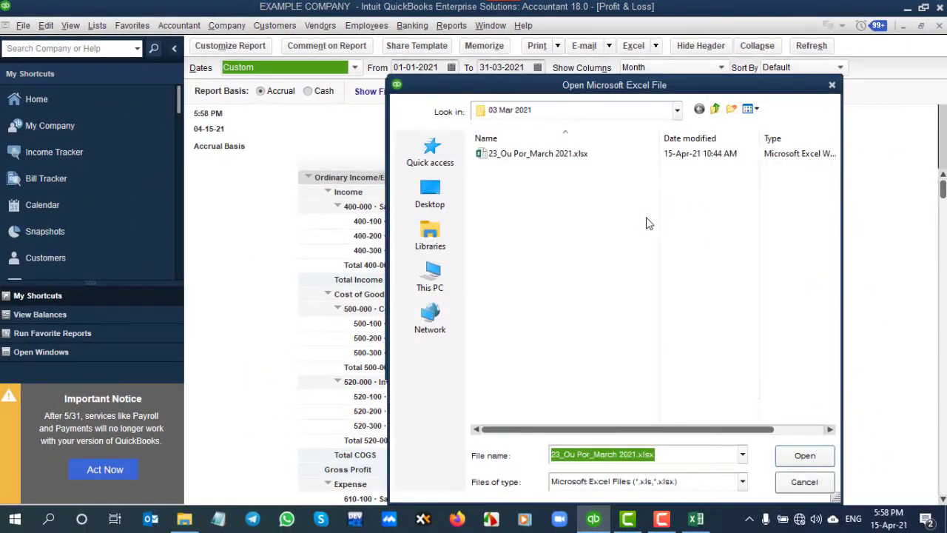
pyautogui.click(430, 196)
pyautogui.doubleClick(490, 227)
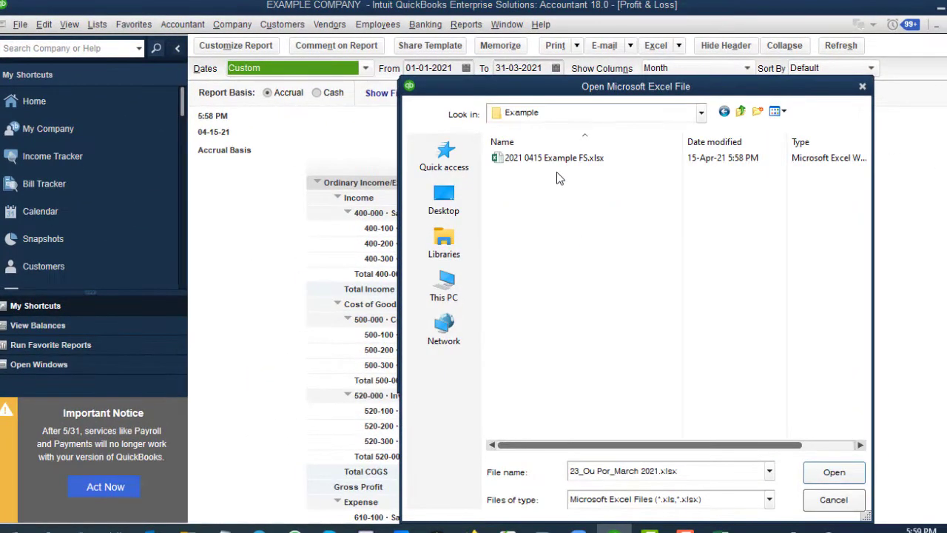
pyautogui.click(555, 158)
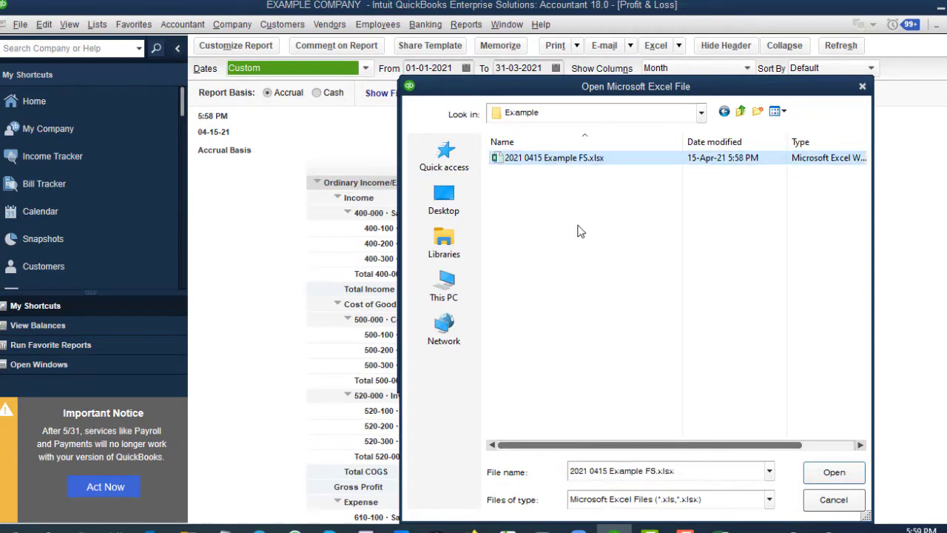
pyautogui.click(834, 473)
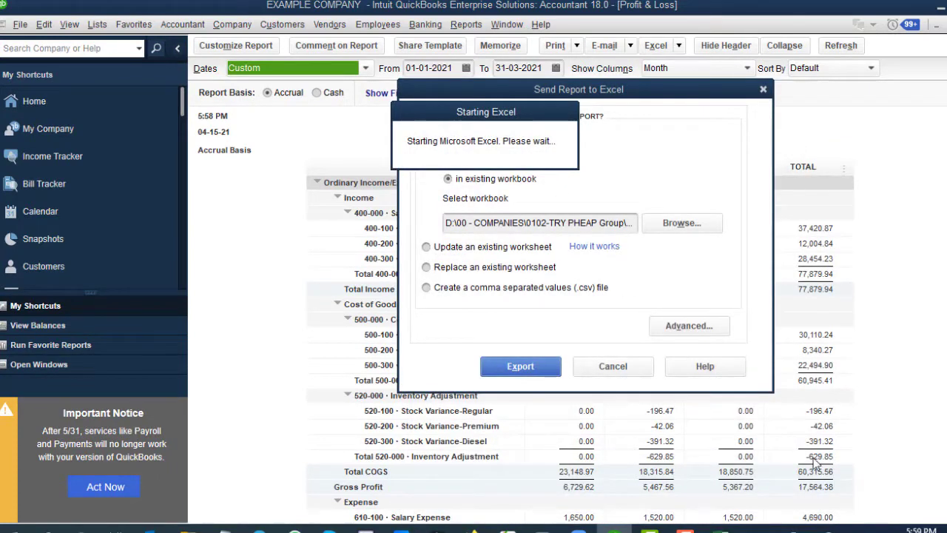
pyautogui.click(539, 365)
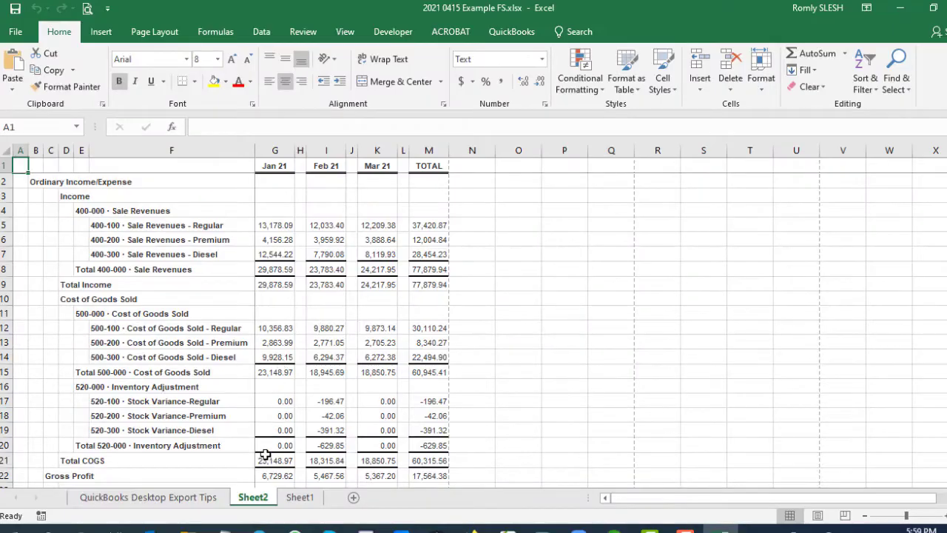
# Delete the QuickBooks Desktop Export Tips sheet added with the Profit & Loss export
pyautogui.rightClick(190, 499)
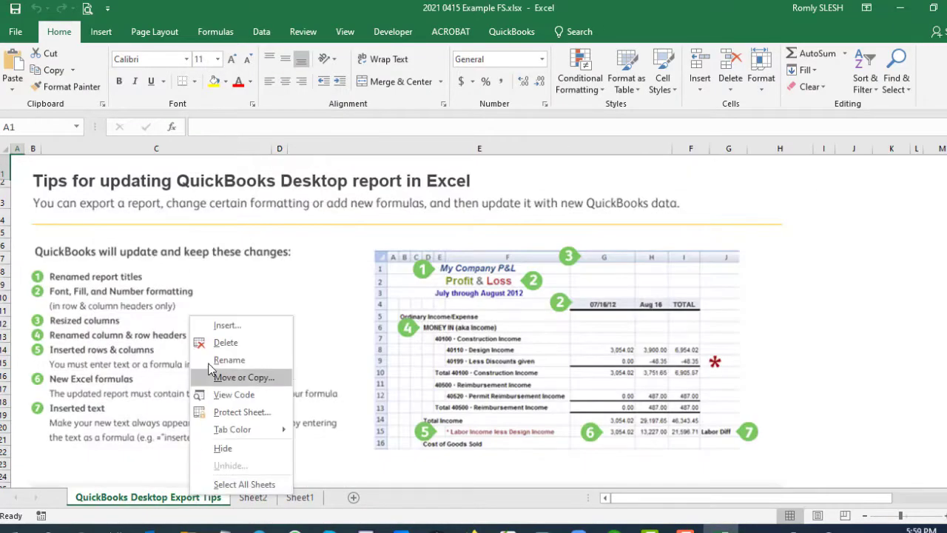
pyautogui.click(226, 342)
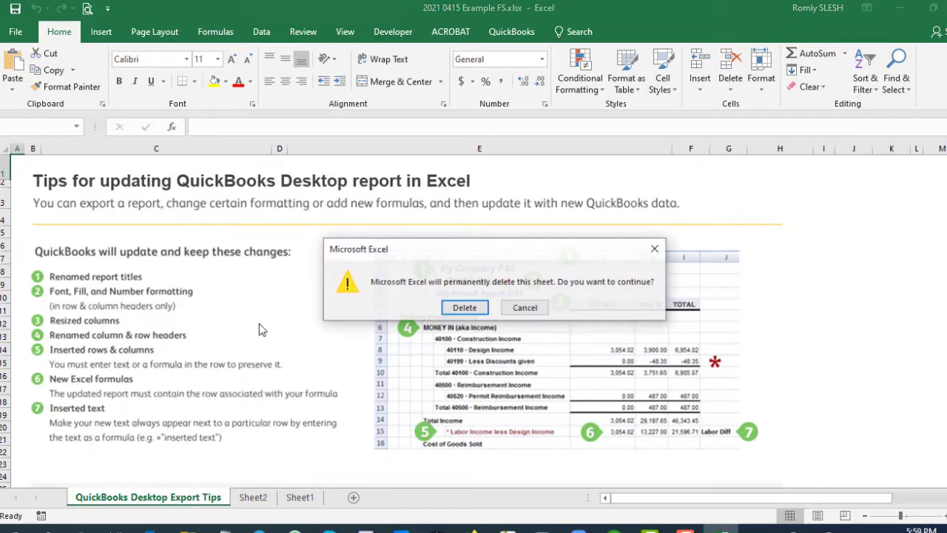
pyautogui.click(465, 308)
# Save the workbook with the Profit & Loss sheet, keeping it as a macro-free workbook
pyautogui.click(497, 329)
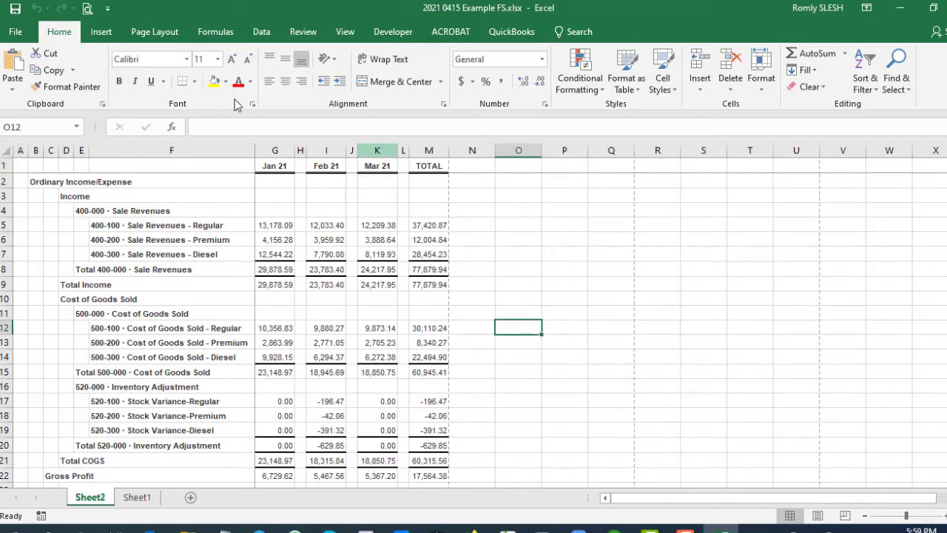
pyautogui.click(15, 12)
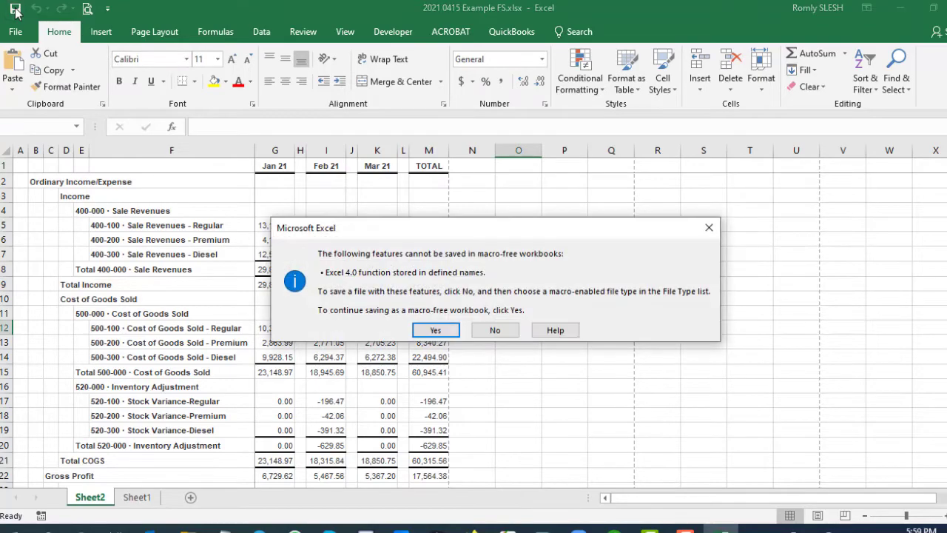
pyautogui.click(432, 330)
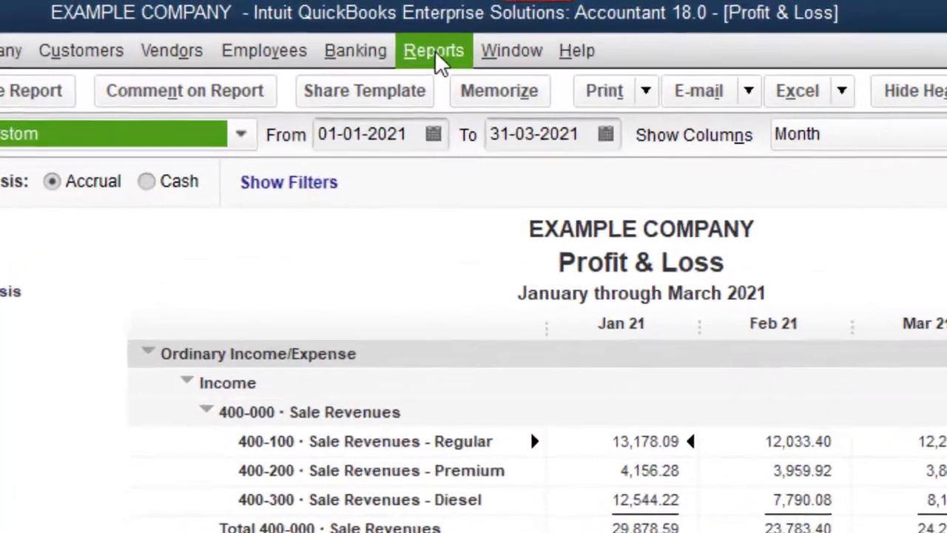
# Return to QuickBooks and open the General Ledger report from the accountant and taxes reports
pyautogui.click(457, 30)
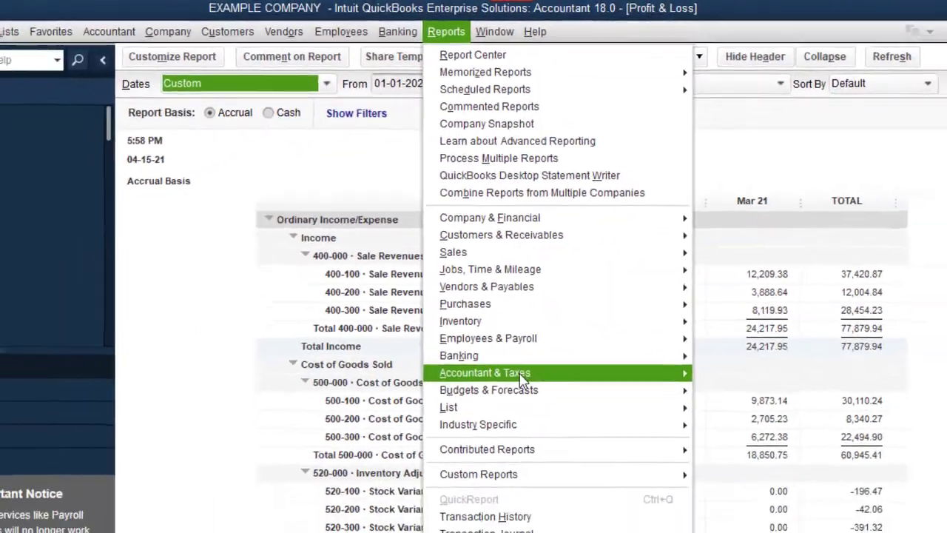
pyautogui.moveTo(504, 531)
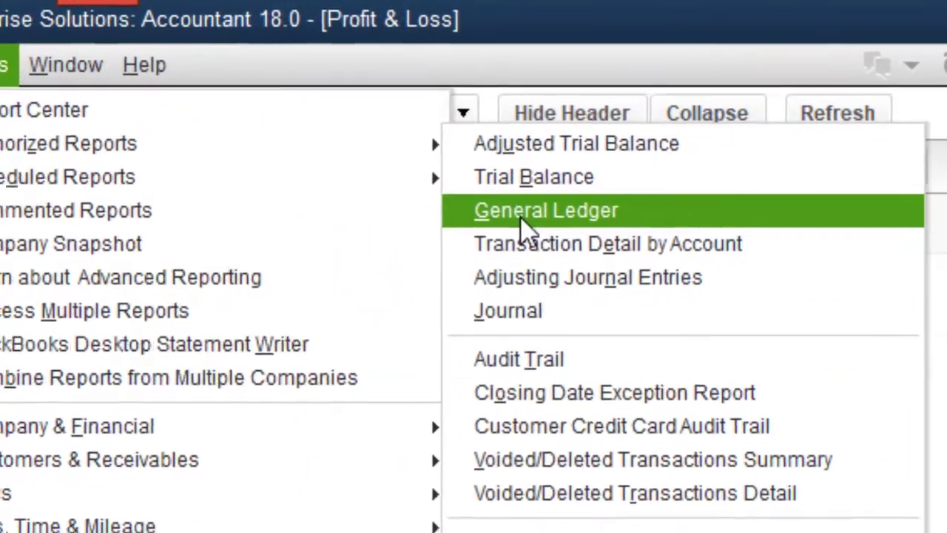
pyautogui.click(521, 221)
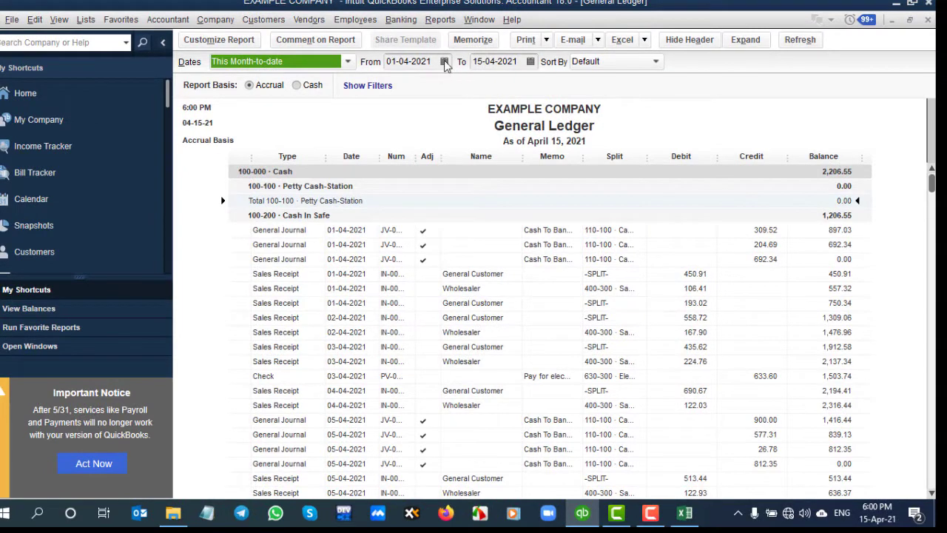
# Set the General Ledger report period from 01-03-2021 to 31-03-2021 and refresh the report
pyautogui.click(444, 61)
pyautogui.click(402, 86)
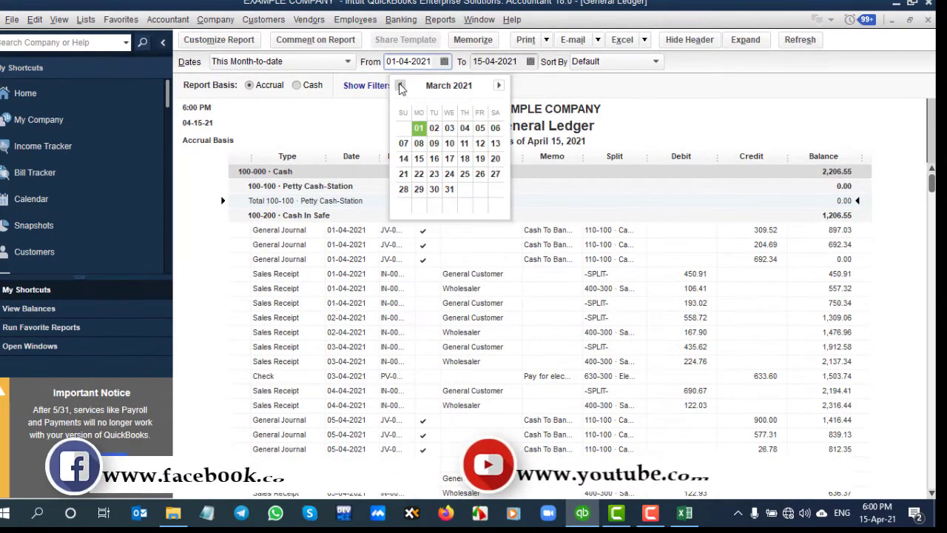
pyautogui.click(419, 128)
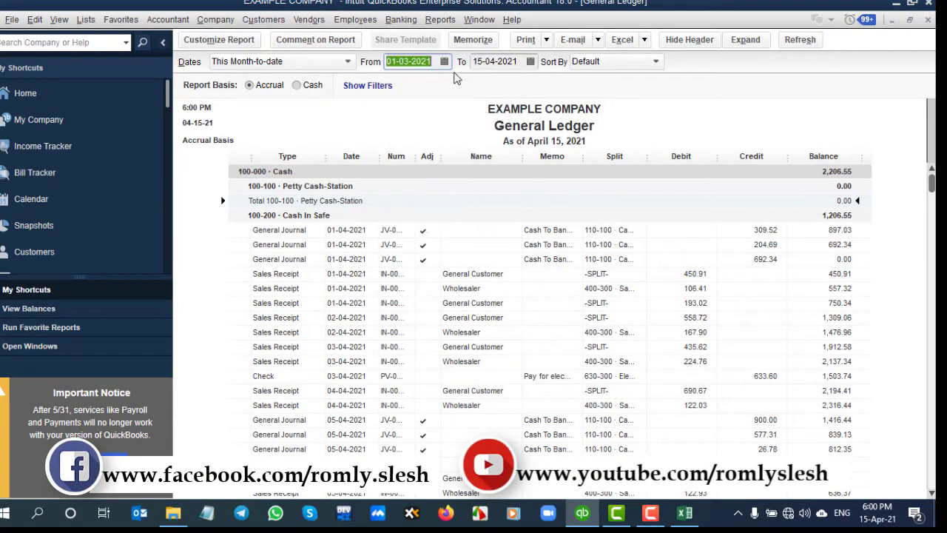
pyautogui.click(529, 62)
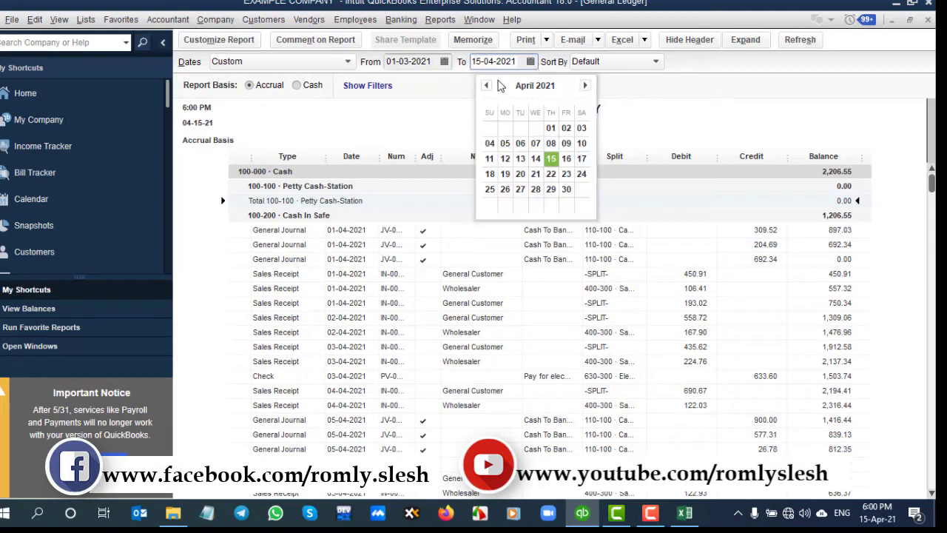
pyautogui.click(485, 87)
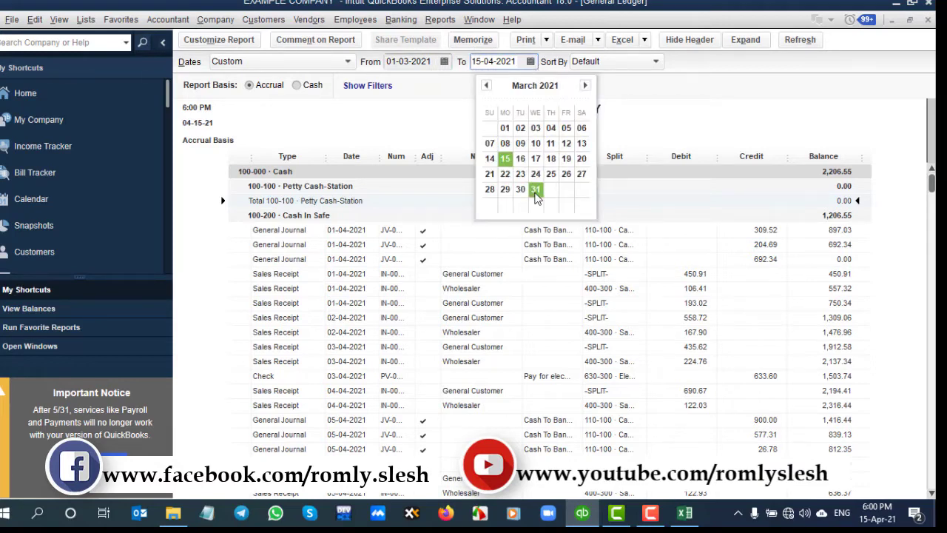
pyautogui.click(535, 189)
pyautogui.click(798, 38)
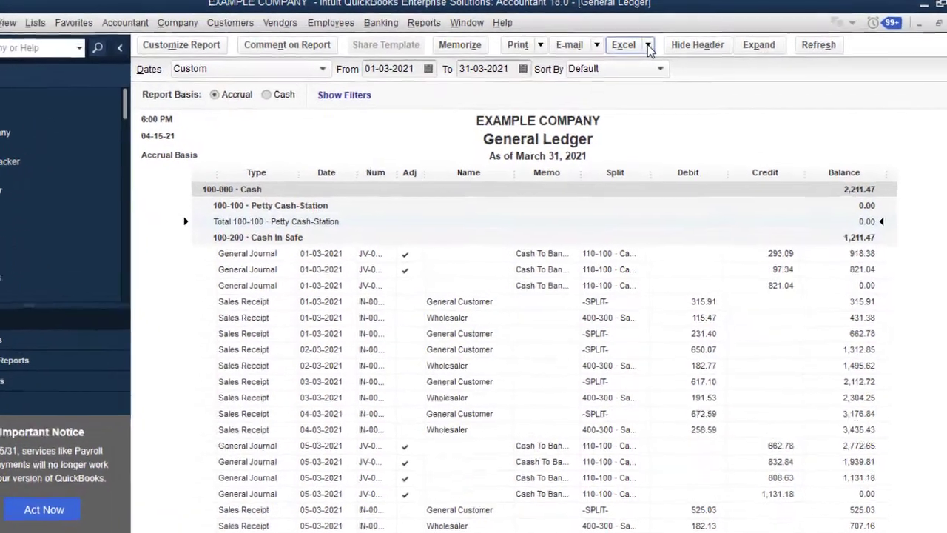
# Start an Excel export of the General Ledger as a new worksheet in an existing workbook
pyautogui.click(624, 40)
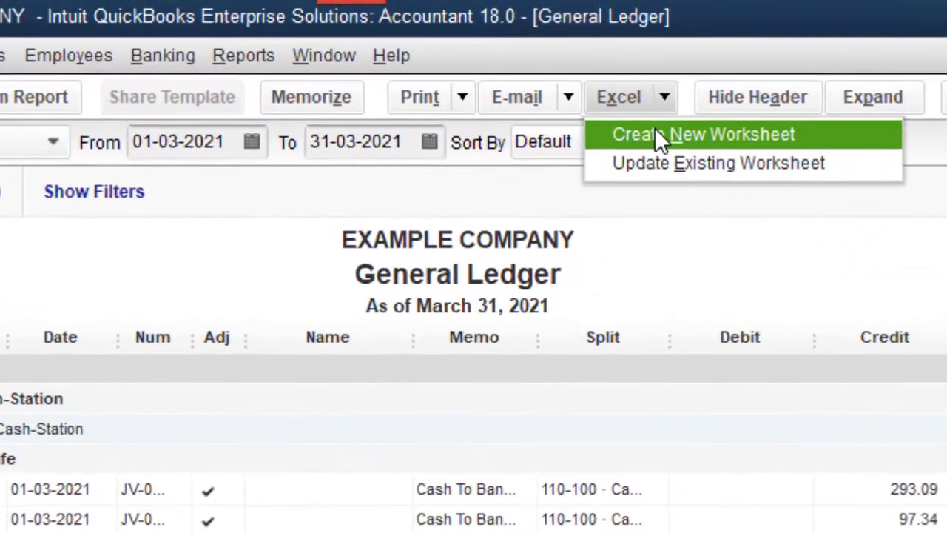
pyautogui.click(653, 105)
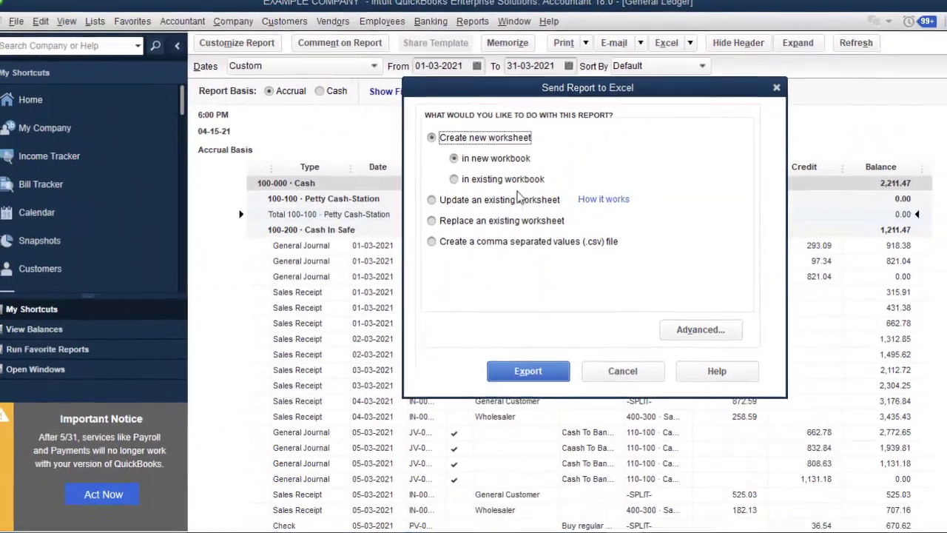
pyautogui.click(518, 180)
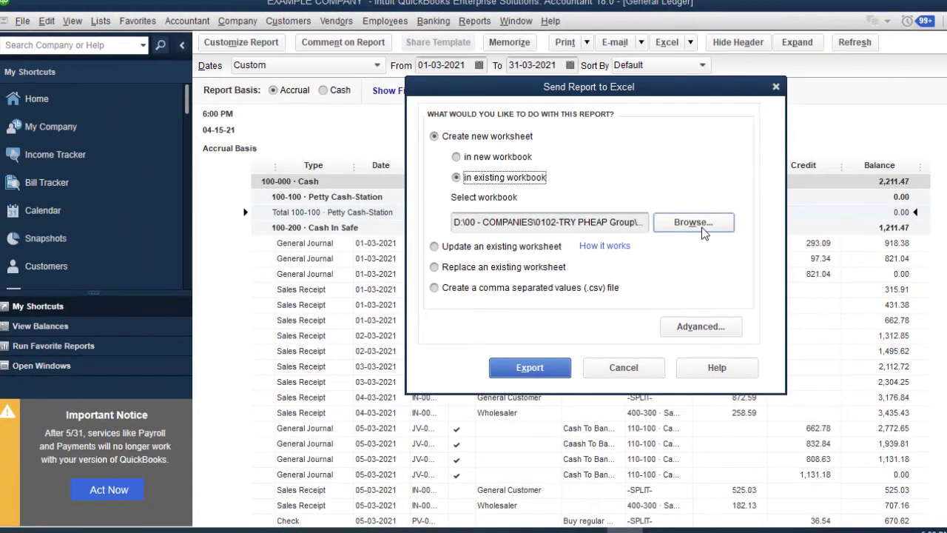
# Choose 2021 0415 Example FS.xlsx from the Desktop's Example folder as the target workbook and export the General Ledger
pyautogui.click(696, 222)
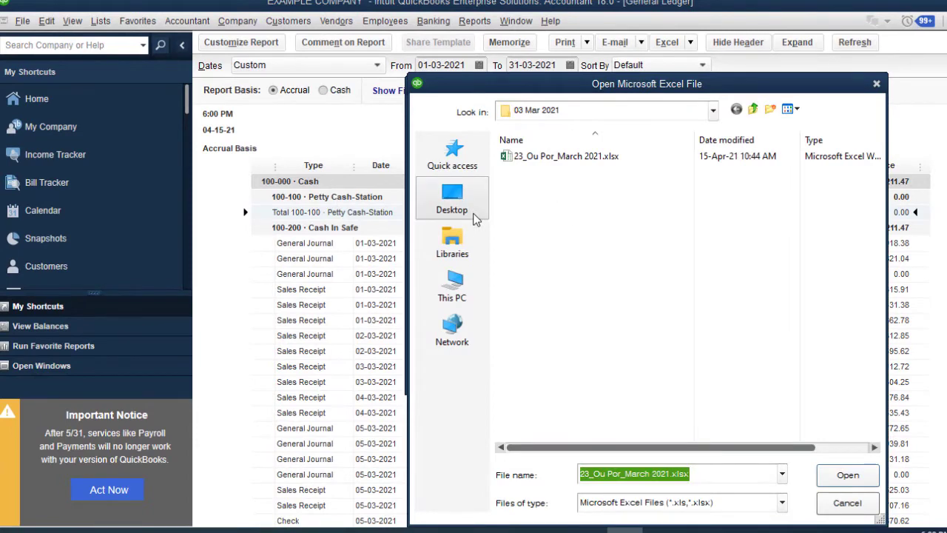
pyautogui.click(485, 207)
pyautogui.doubleClick(554, 230)
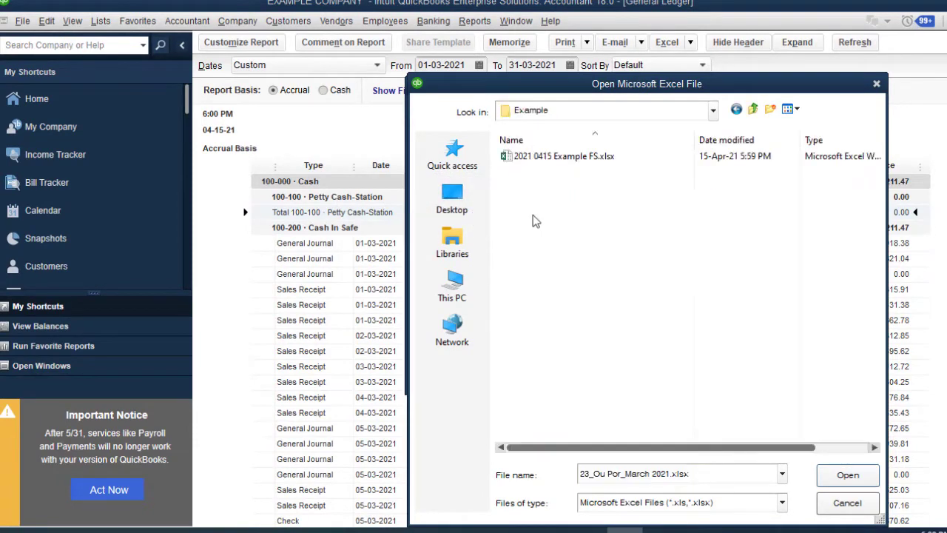
pyautogui.click(545, 161)
pyautogui.click(848, 474)
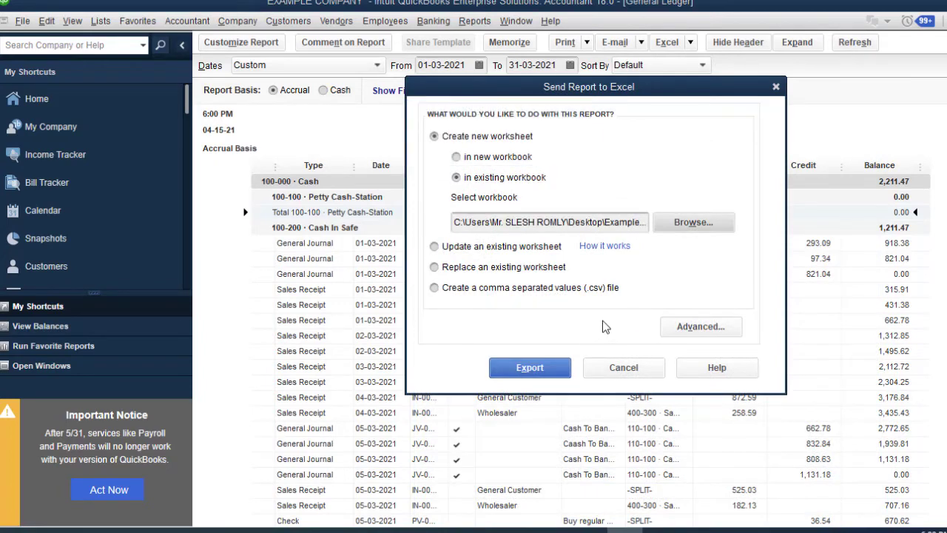
pyautogui.click(550, 372)
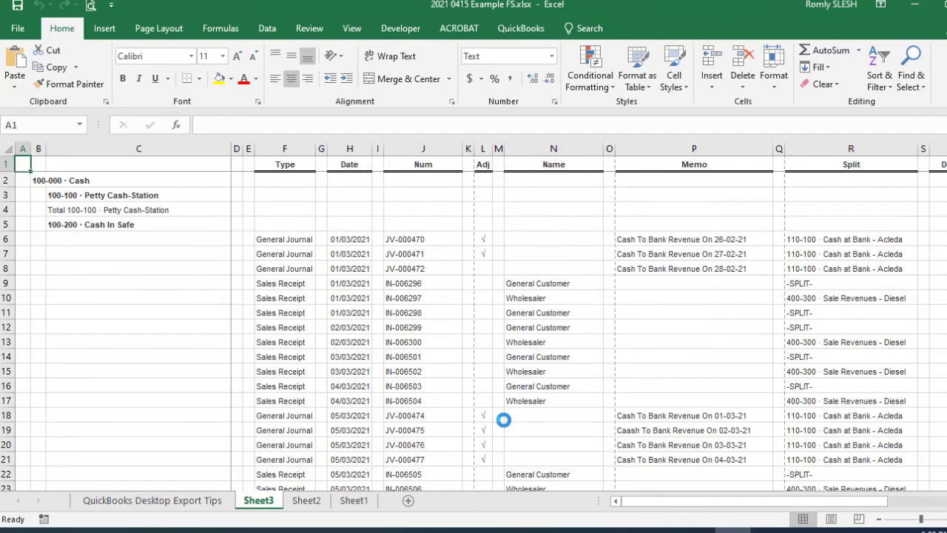
# Delete the QuickBooks Desktop Export Tips sheet added with the General Ledger export
pyautogui.click(176, 503)
pyautogui.rightClick(178, 502)
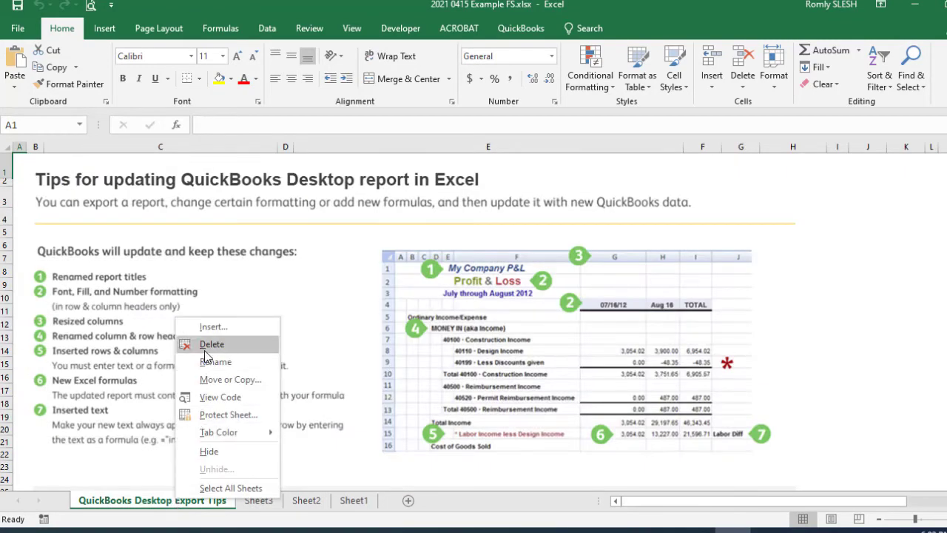
pyautogui.click(208, 346)
pyautogui.click(469, 368)
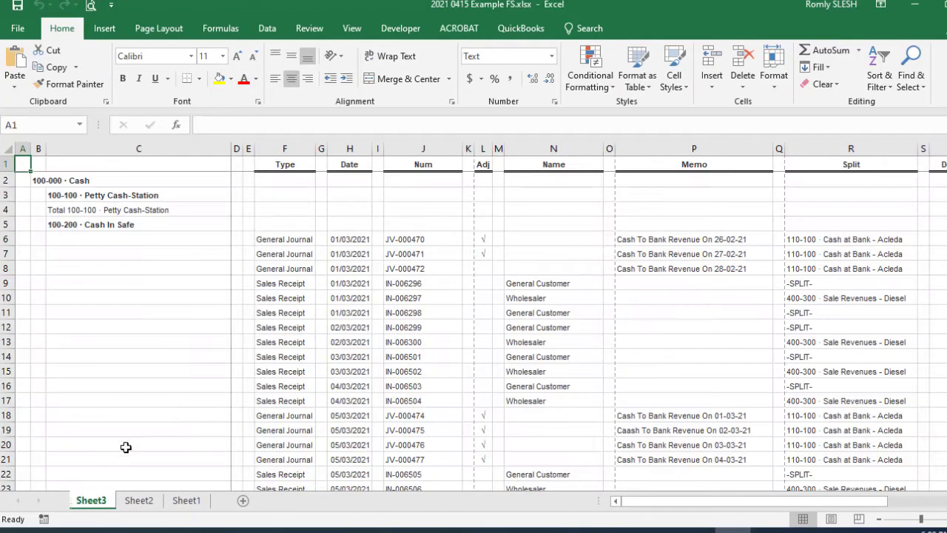
# Rename Sheet3, which holds the General Ledger, as GL
pyautogui.rightClick(98, 501)
pyautogui.click(147, 376)
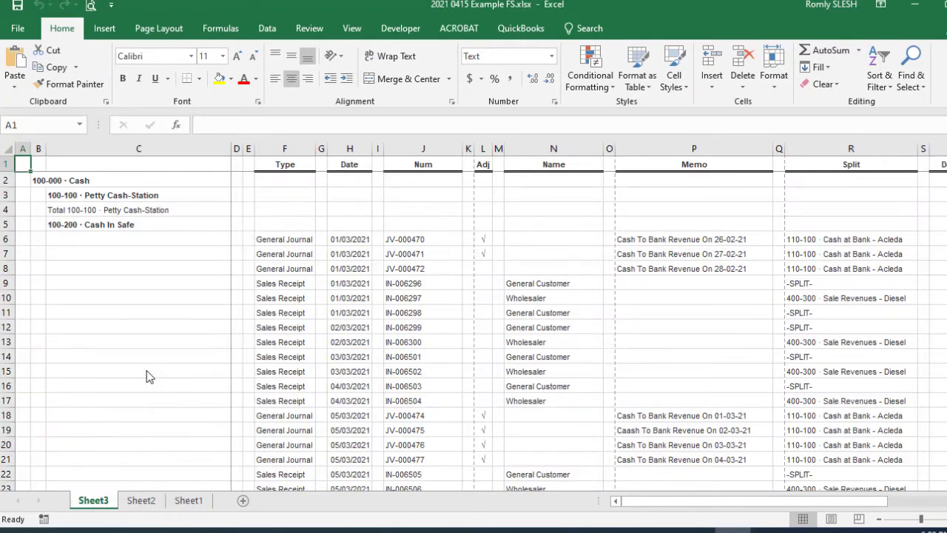
pyautogui.write('GL')
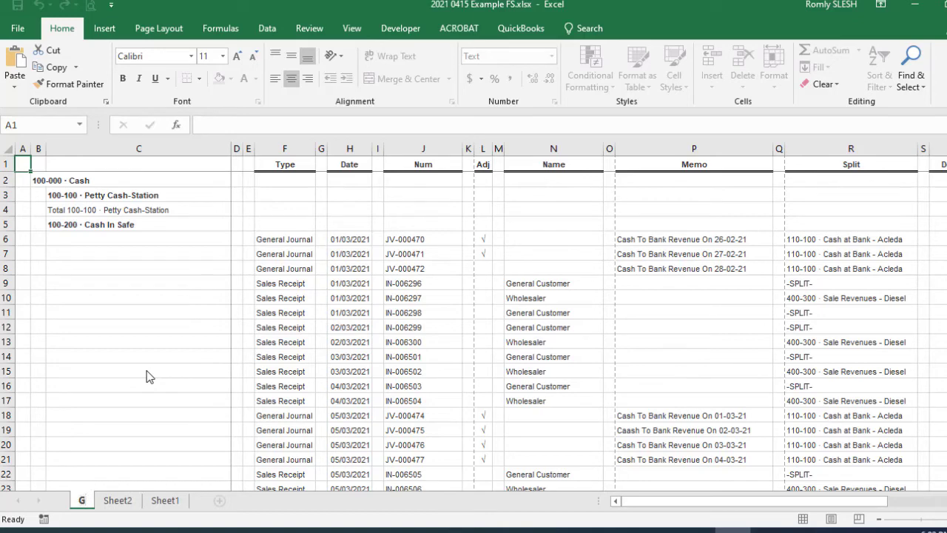
pyautogui.press('Return')
# Rename Sheet2, which holds the Profit & Loss report, as PL
pyautogui.click(123, 501)
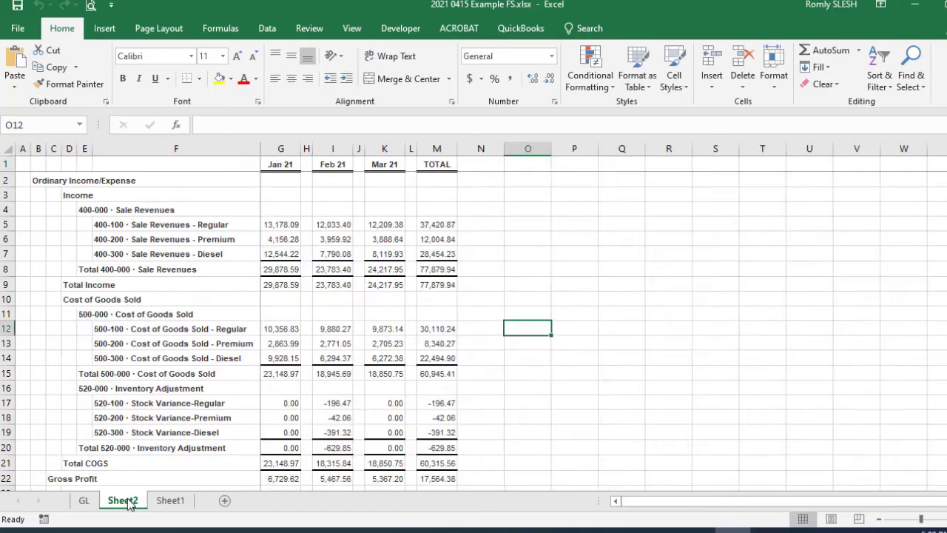
pyautogui.rightClick(129, 502)
pyautogui.click(169, 362)
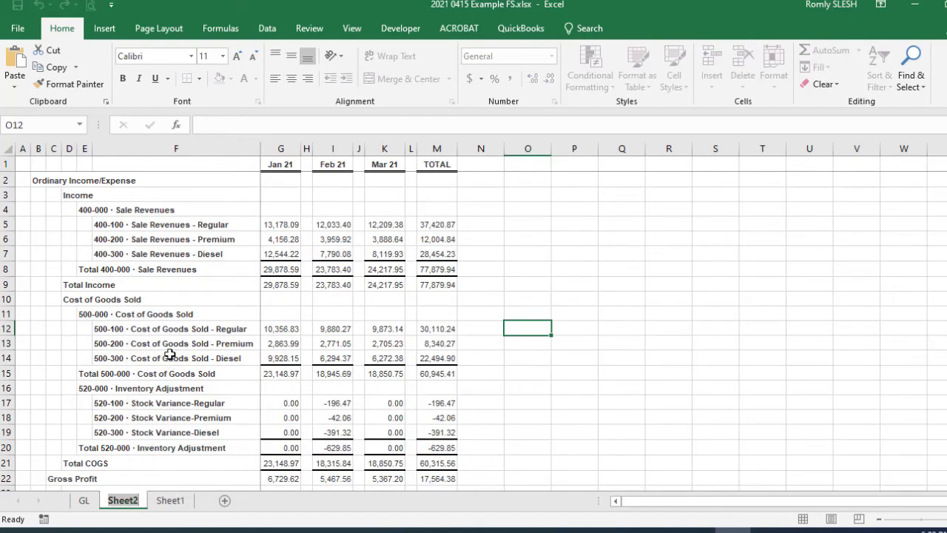
pyautogui.write('PL')
pyautogui.press('Return')
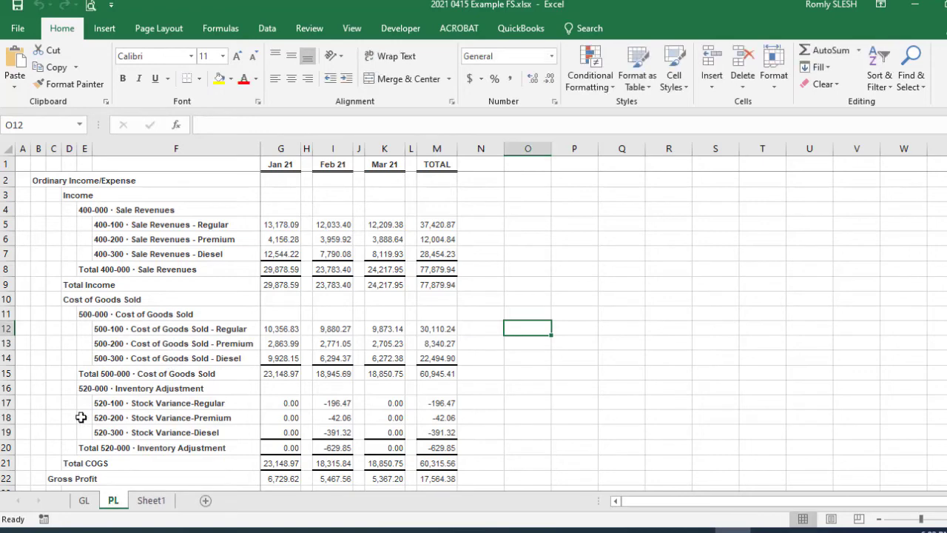
# Rename Sheet1, which holds the Balance Sheet, as BS
pyautogui.click(151, 500)
pyautogui.rightClick(151, 501)
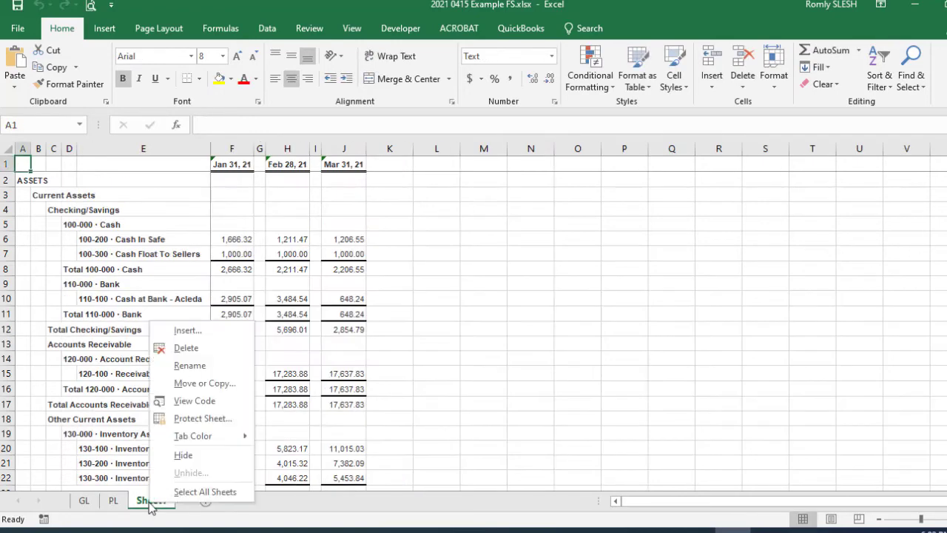
pyautogui.click(195, 372)
pyautogui.write('BS')
pyautogui.press('Return')
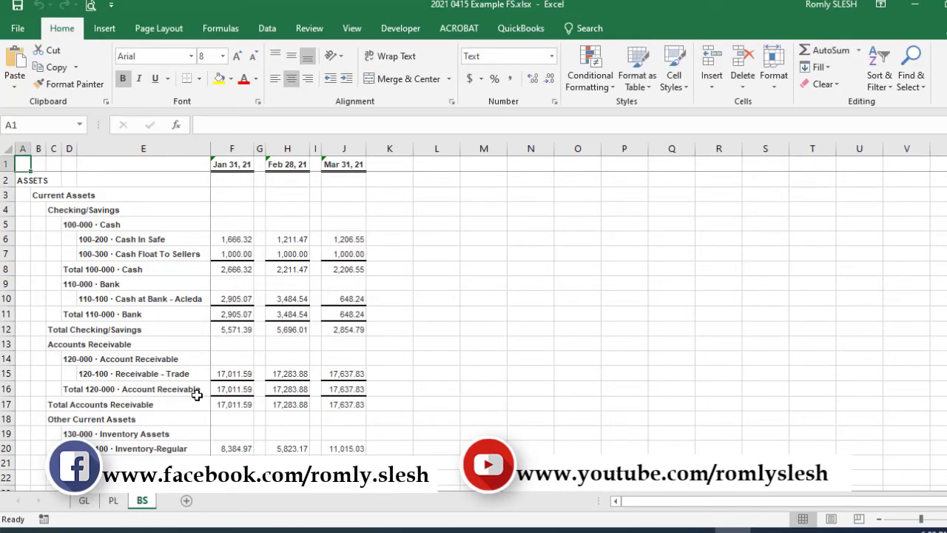
# Save the workbook with the renamed report sheets, keeping it as a macro-free workbook
pyautogui.click(20, 5)
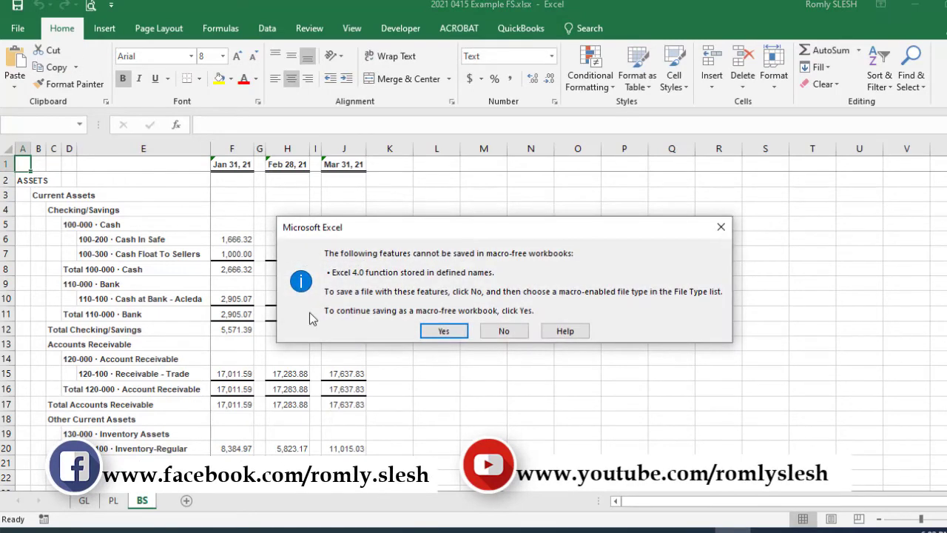
pyautogui.click(441, 331)
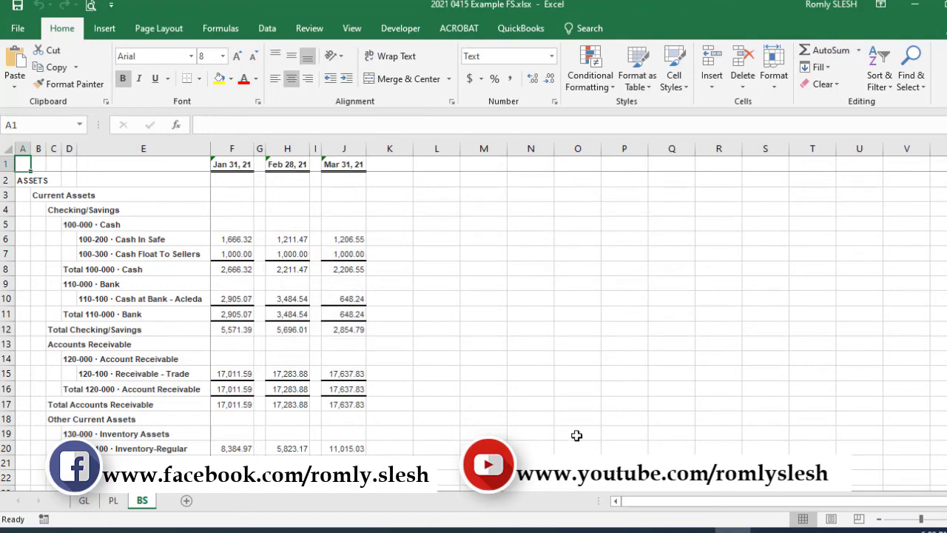